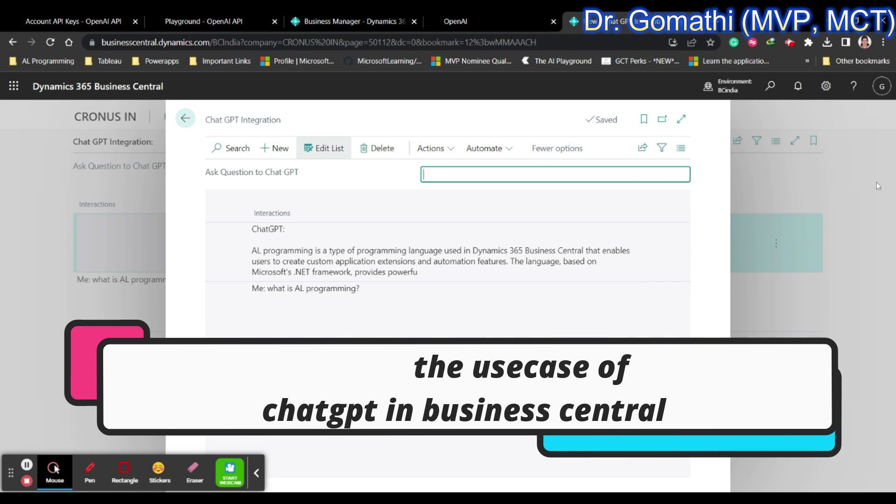
Open the API overview on the OpenAI website, then view the API keys of the signed-in OpenAI account
{"action": "key", "text": "ctrl+shift+Tab"}
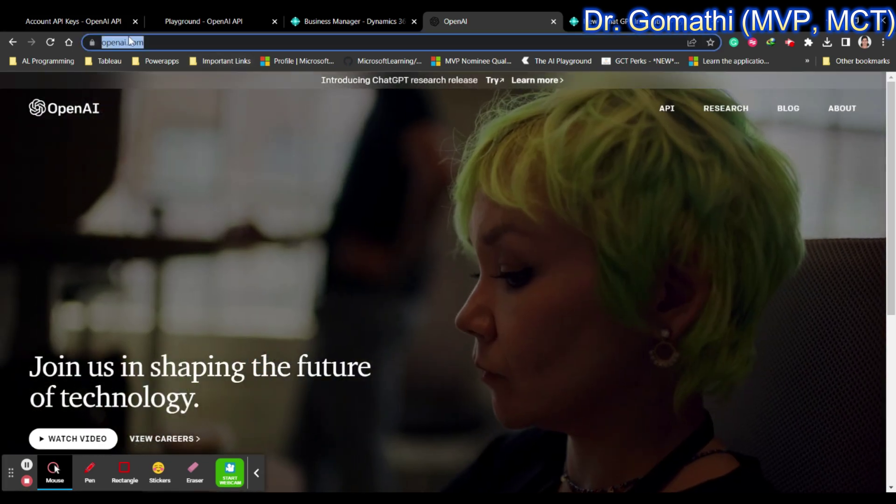
{"action": "left_click", "coordinate": [672, 106]}
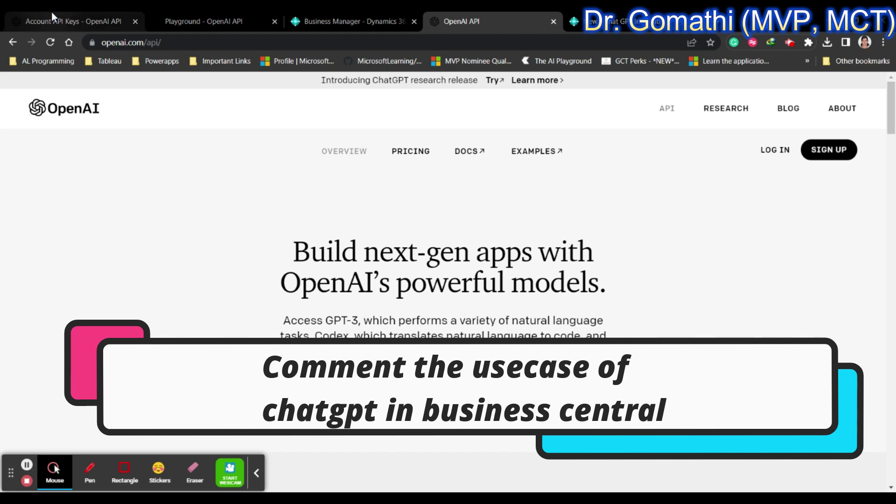
{"action": "left_click", "coordinate": [65, 21]}
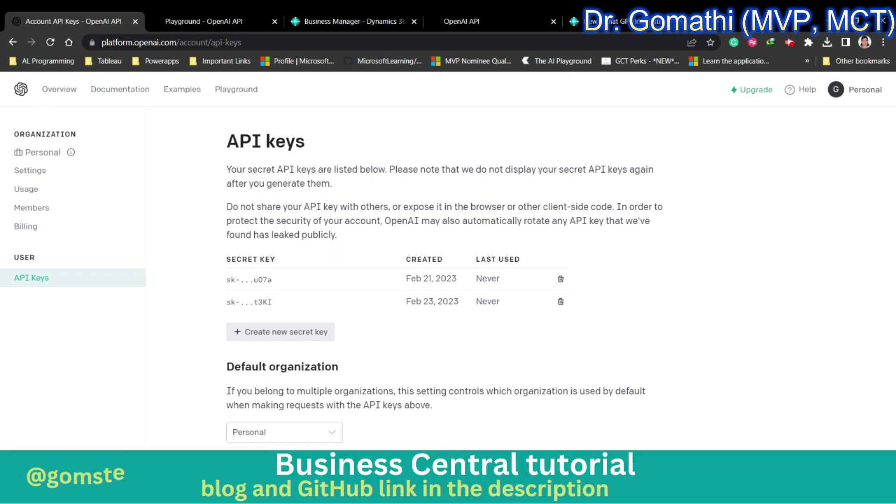
{"action": "left_click", "coordinate": [864, 91]}
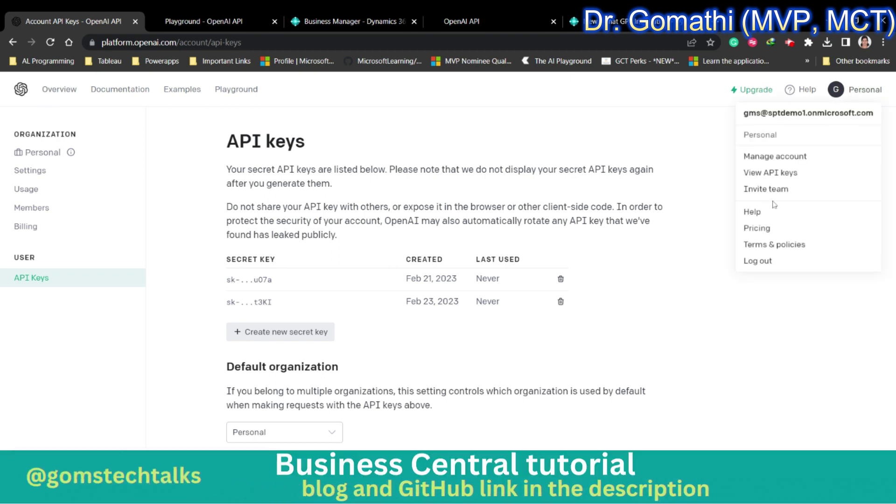
{"action": "left_click", "coordinate": [764, 174]}
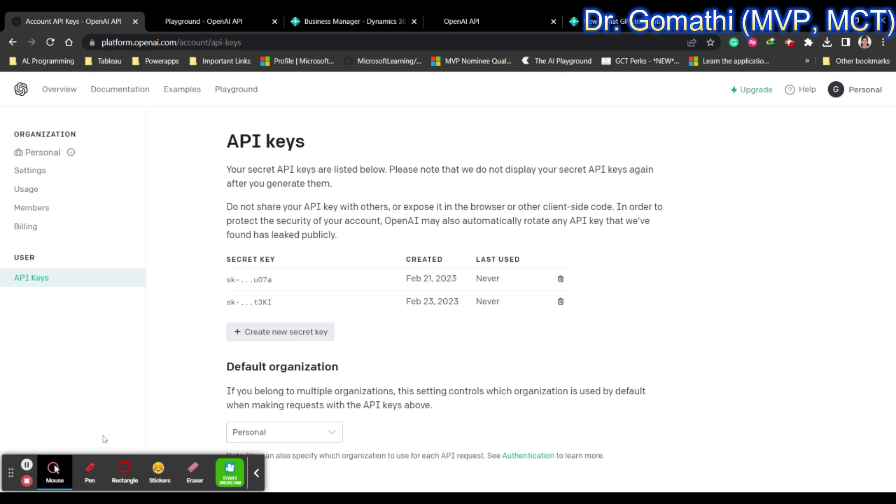
Circle the Playground link in red with the Pen annotation tool, then erase the mark
{"action": "left_click", "coordinate": [89, 469]}
{"action": "mouse_move", "coordinate": [292, 80]}
{"action": "left_mouse_down"}
{"action": "mouse_move", "coordinate": [204, 91]}
{"action": "mouse_move", "coordinate": [231, 77]}
{"action": "mouse_move", "coordinate": [220, 96]}
{"action": "left_mouse_up"}
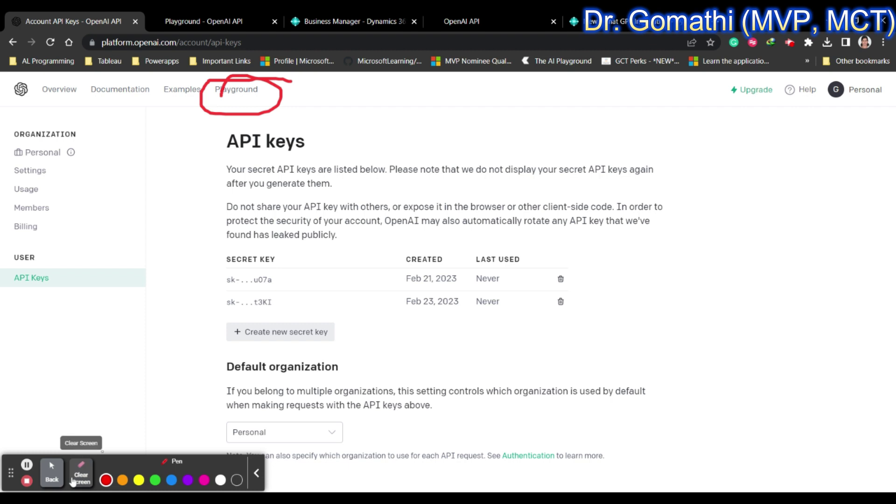
{"action": "left_click", "coordinate": [52, 471]}
{"action": "left_click", "coordinate": [193, 471]}
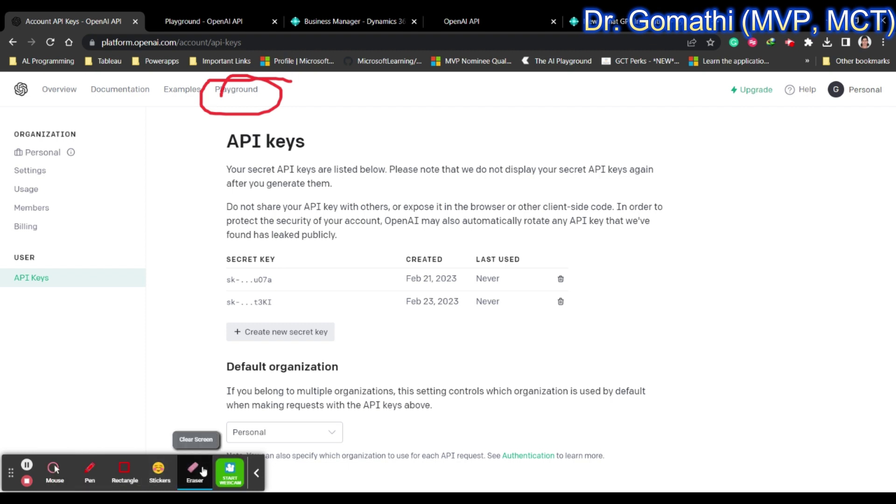
{"action": "mouse_move", "coordinate": [282, 79]}
{"action": "left_mouse_down"}
{"action": "mouse_move", "coordinate": [203, 120]}
{"action": "mouse_move", "coordinate": [200, 107]}
{"action": "mouse_move", "coordinate": [280, 84]}
{"action": "mouse_move", "coordinate": [256, 90]}
{"action": "left_mouse_up"}
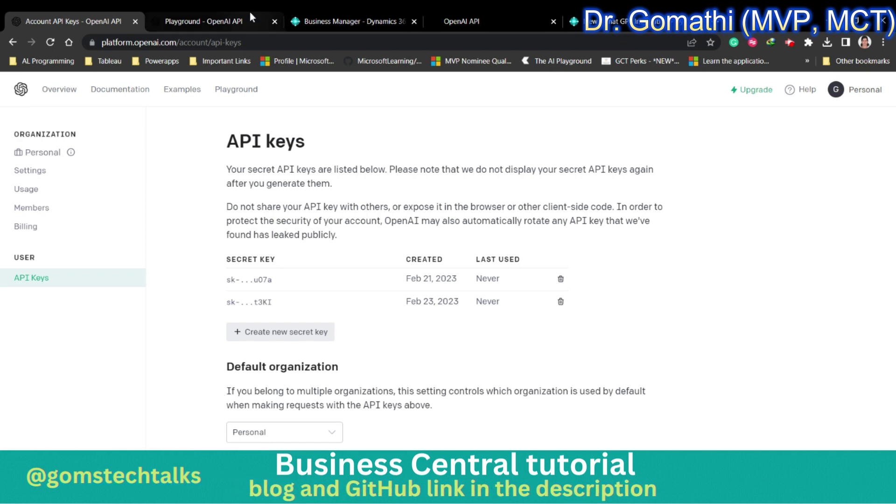
Switch to the OpenAI Playground, dismiss the code view and delete the entire existing conversation text
{"action": "left_click", "coordinate": [204, 21]}
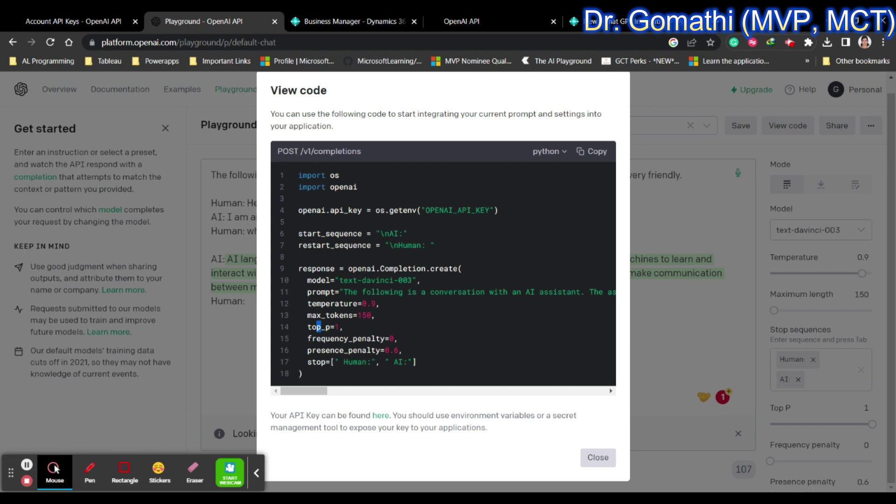
{"action": "left_click", "coordinate": [108, 86]}
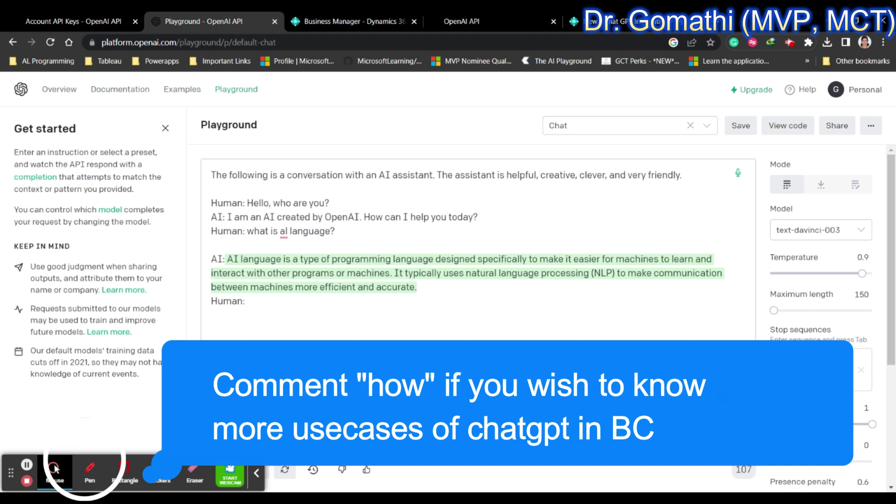
{"action": "key", "text": "ctrl+a"}
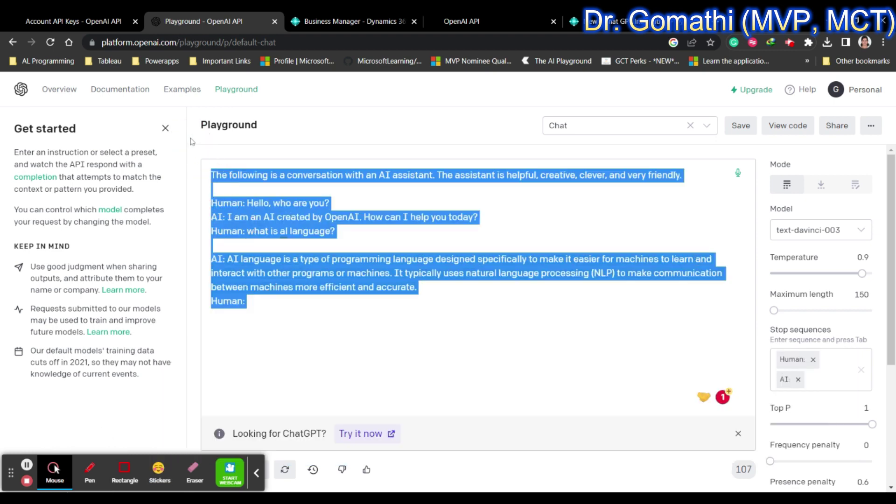
{"action": "key", "text": "BackSpace"}
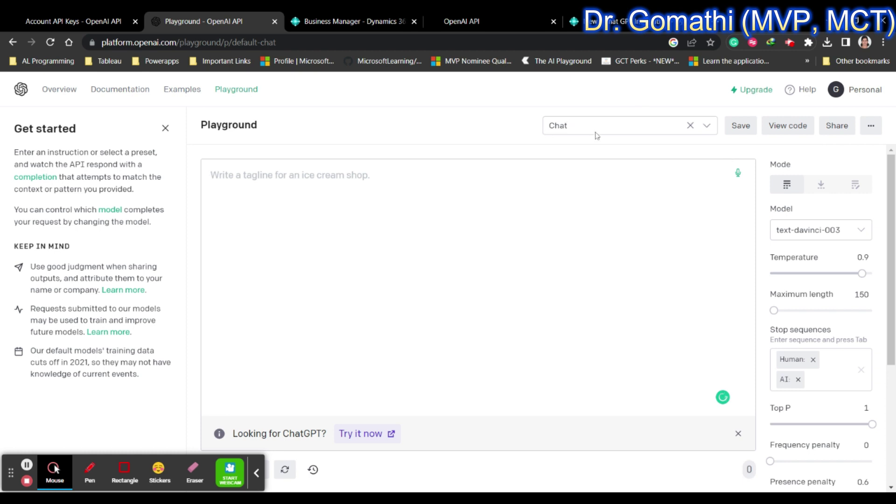
{"action": "left_click", "coordinate": [596, 135]}
{"action": "scroll", "coordinate": [610, 250], "scroll_direction": "up", "scroll_amount": 1}
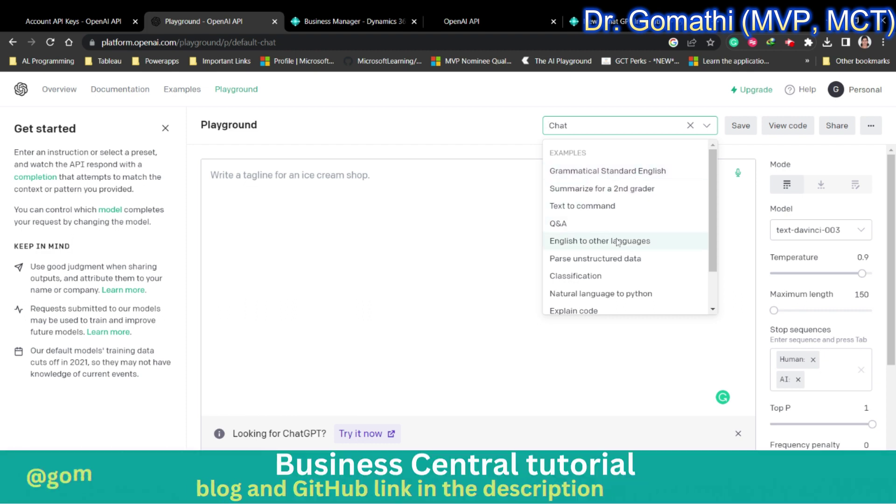
{"action": "scroll", "coordinate": [592, 252], "scroll_direction": "down", "scroll_amount": 1}
{"action": "left_click", "coordinate": [610, 303]}
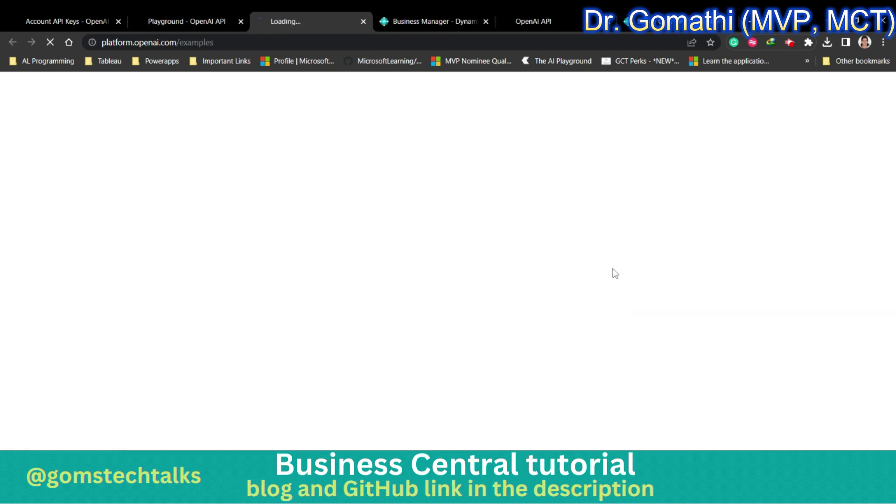
{"action": "left_click", "coordinate": [209, 18]}
{"action": "left_click", "coordinate": [566, 282]}
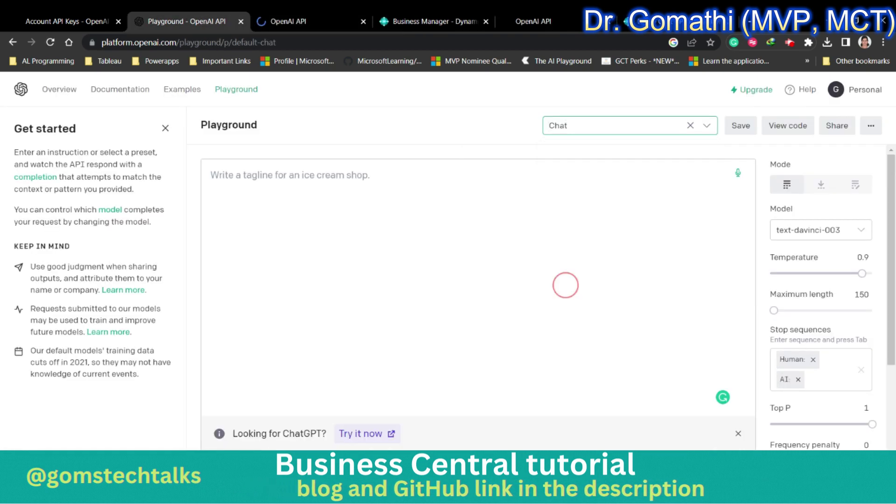
Reload the Chat preset in the Playground, discarding the unsaved changes
{"action": "left_click", "coordinate": [567, 125]}
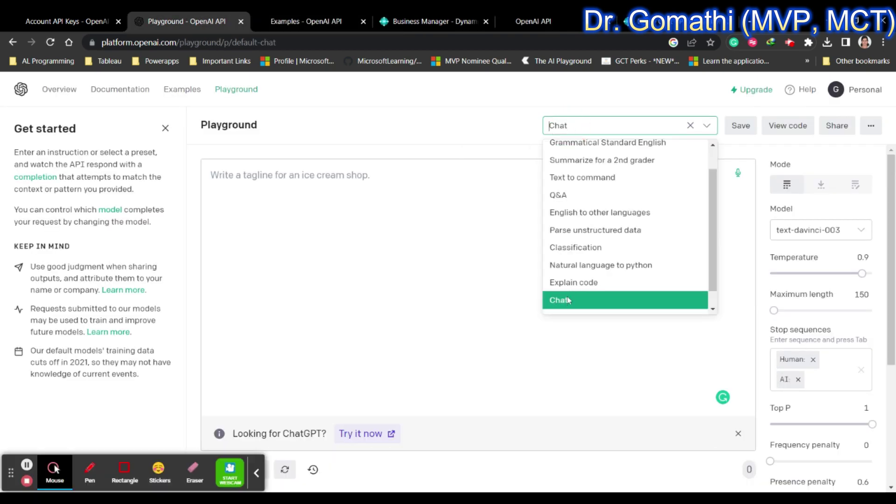
{"action": "left_click", "coordinate": [568, 308]}
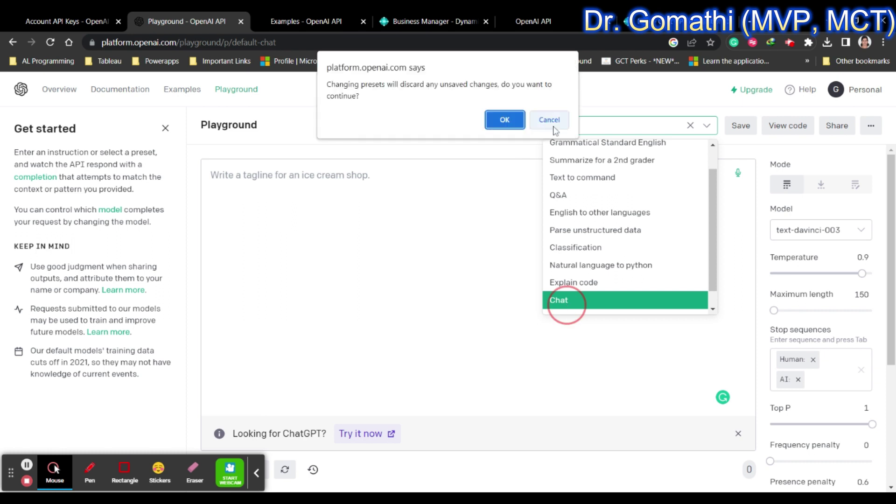
{"action": "left_click", "coordinate": [504, 120]}
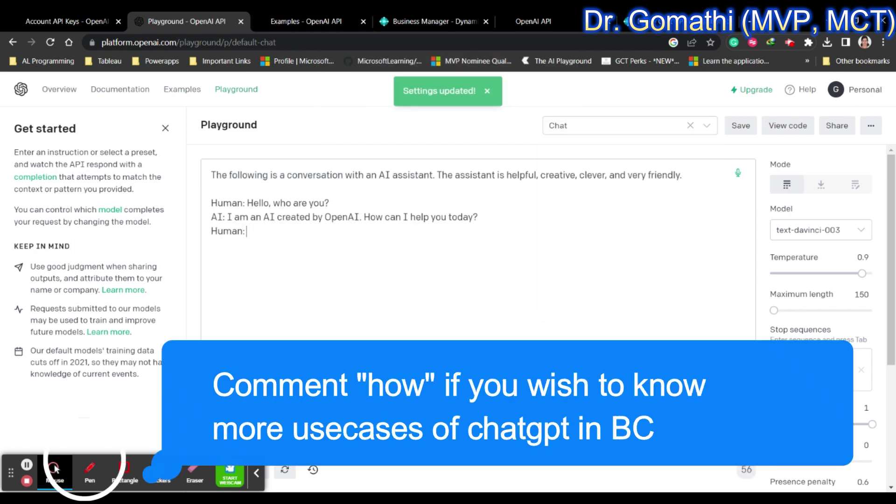
Ask "What is business central?" as the Human line of the chat prompt and submit it for completion
{"action": "left_click", "coordinate": [294, 233]}
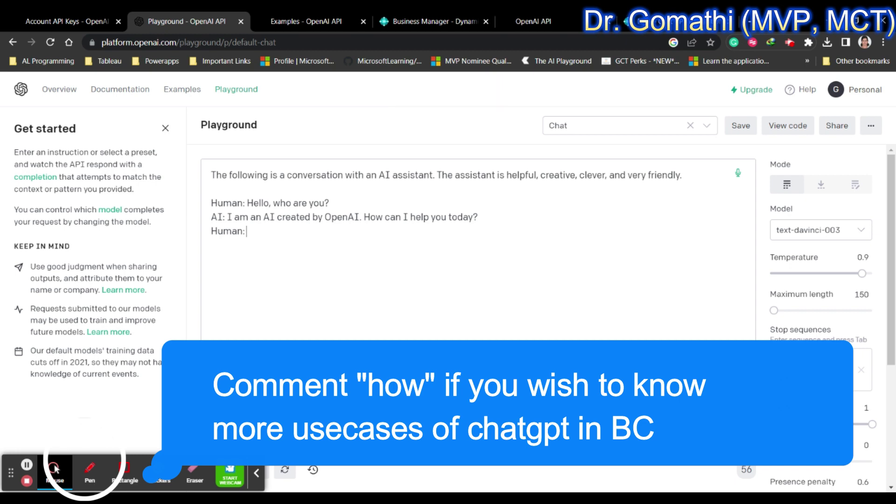
{"action": "type", "text": "Wh"}
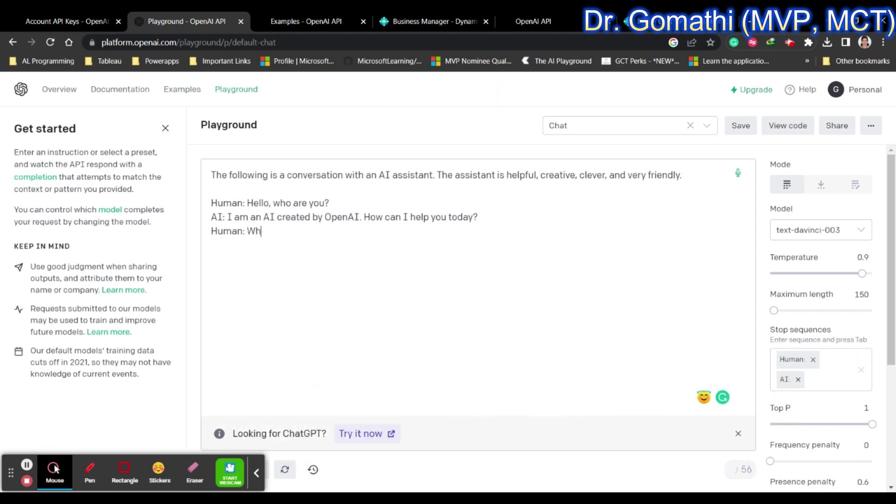
{"action": "type", "text": "at is businesss"}
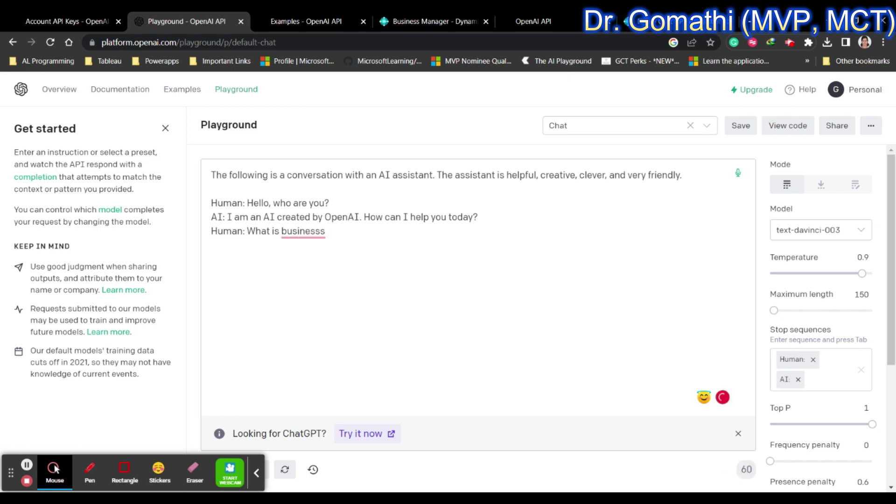
{"action": "key", "text": "BackSpace"}
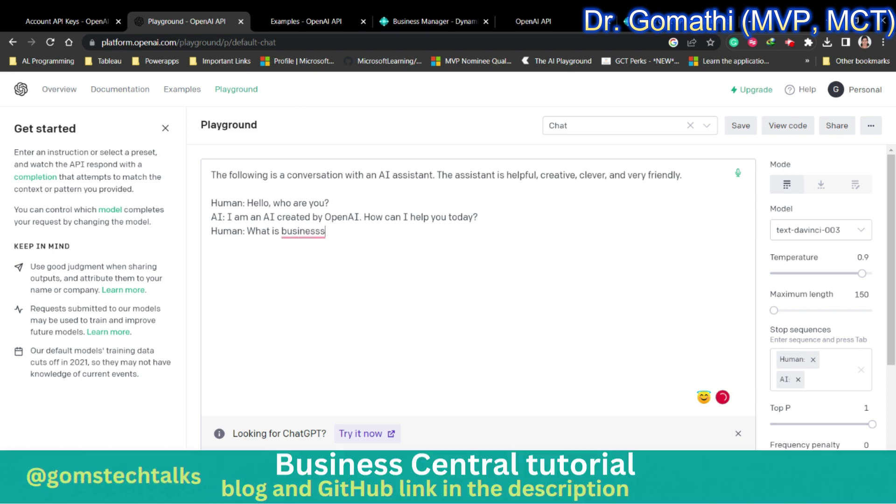
{"action": "type", "text": "cen"}
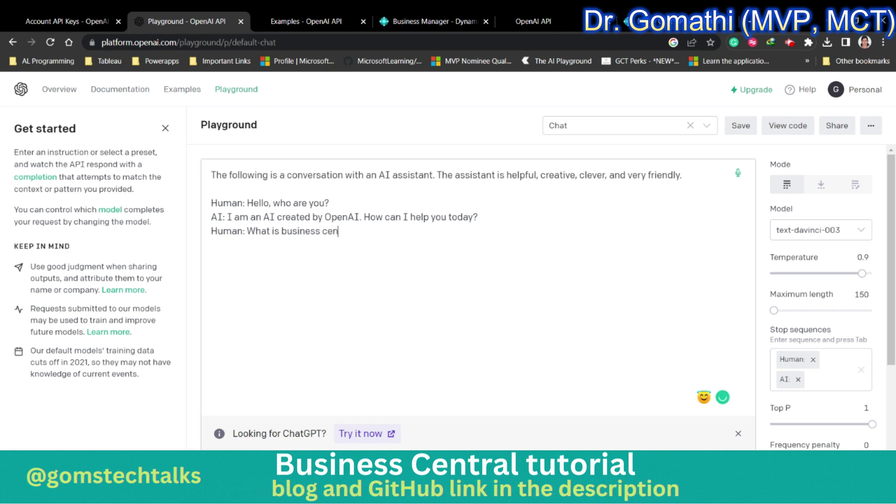
{"action": "type", "text": "tral?"}
{"action": "key", "text": "Return"}
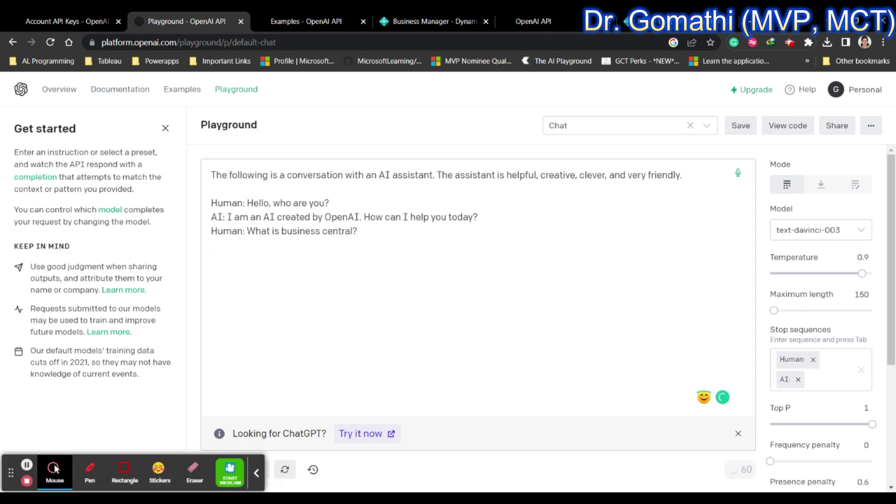
{"action": "key", "text": "ctrl+Return"}
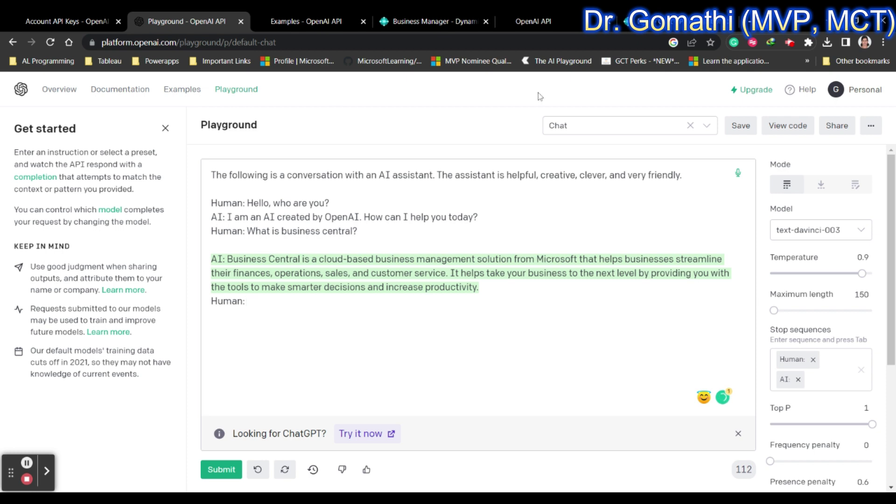
Circle the Playground's model and parameter settings in red with the Pen annotation tool, then clear the drawing
{"action": "left_click", "coordinate": [46, 471]}
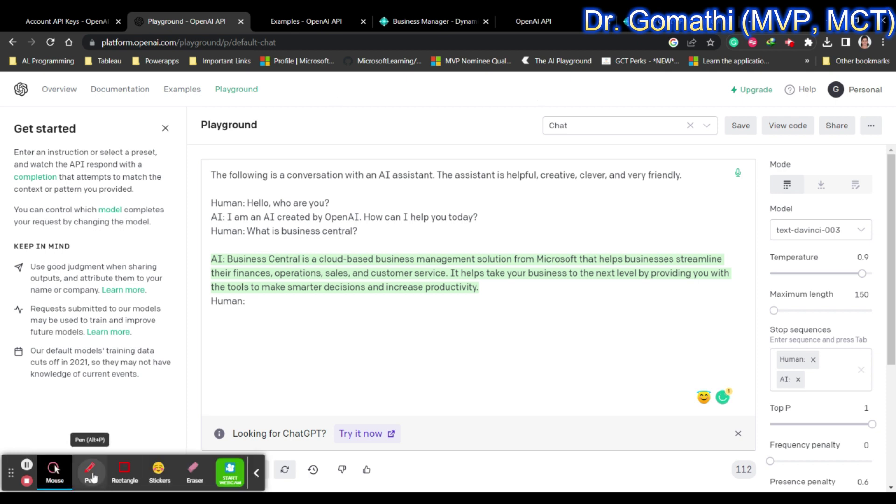
{"action": "left_click", "coordinate": [90, 474]}
{"action": "mouse_move", "coordinate": [829, 205]}
{"action": "left_mouse_down"}
{"action": "mouse_move", "coordinate": [721, 330]}
{"action": "mouse_move", "coordinate": [803, 173]}
{"action": "mouse_move", "coordinate": [772, 192]}
{"action": "left_mouse_up"}
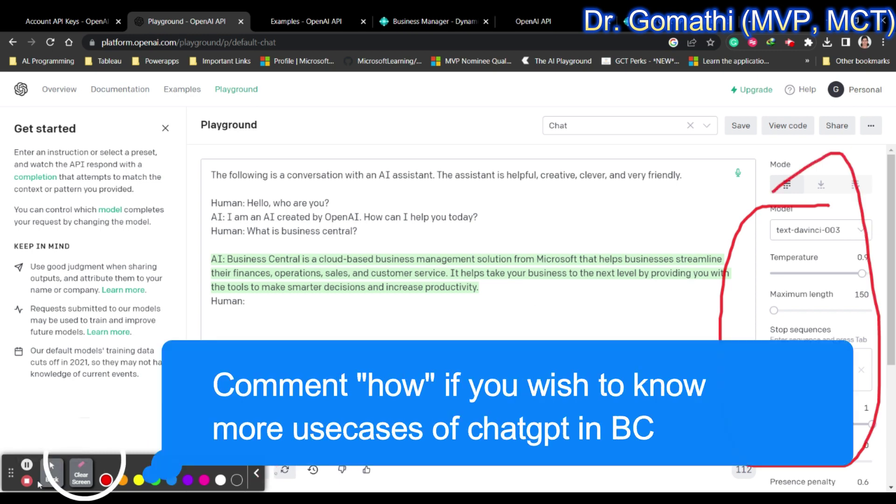
{"action": "left_click", "coordinate": [74, 480]}
{"action": "left_click", "coordinate": [256, 473]}
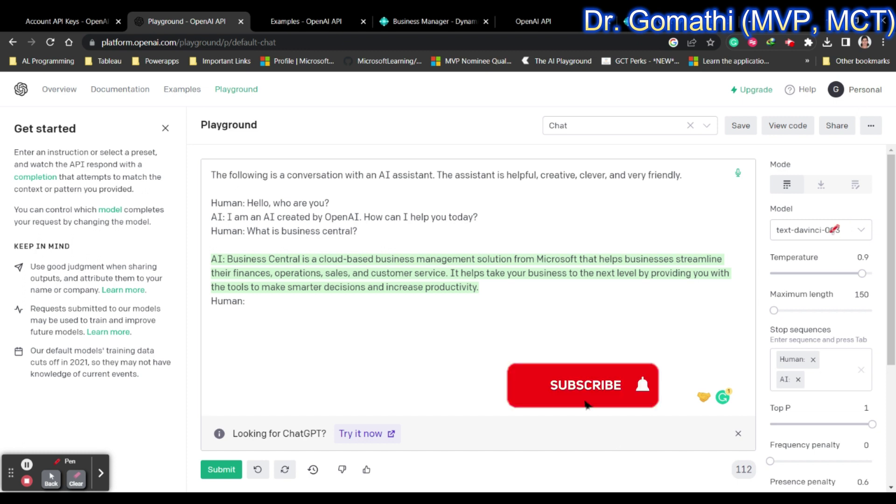
{"action": "left_click", "coordinate": [51, 476]}
Examine the Model setting's description and the available GPT-3 and Codex models, keeping text-davinci-003 selected
{"action": "left_click", "coordinate": [853, 237]}
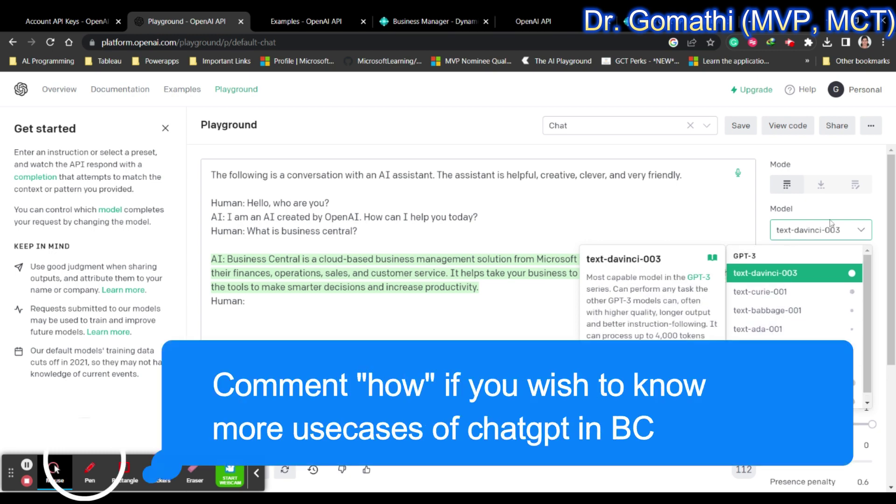
{"action": "left_click", "coordinate": [802, 273]}
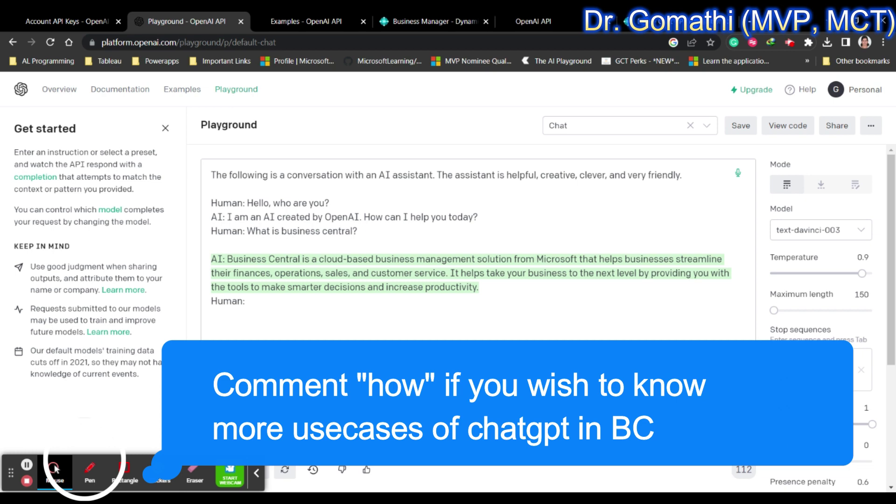
{"action": "mouse_move", "coordinate": [807, 218]}
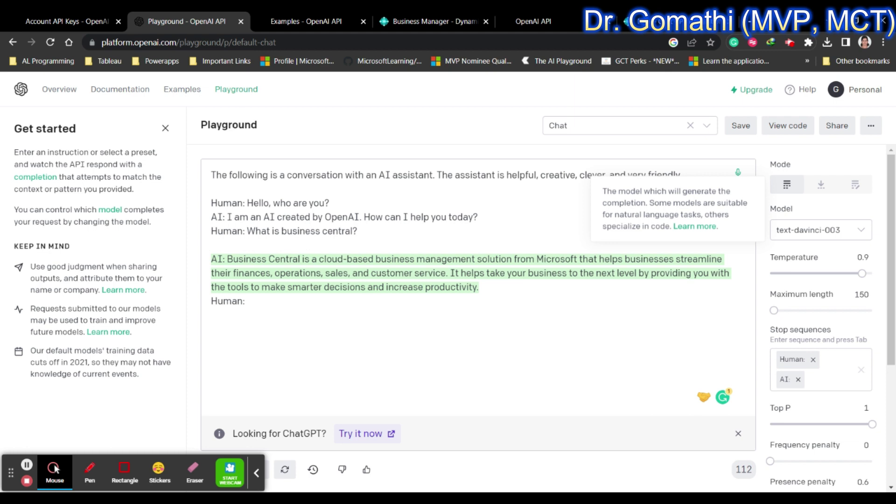
{"action": "left_click_drag", "start_coordinate": [794, 209], "coordinate": [780, 209]}
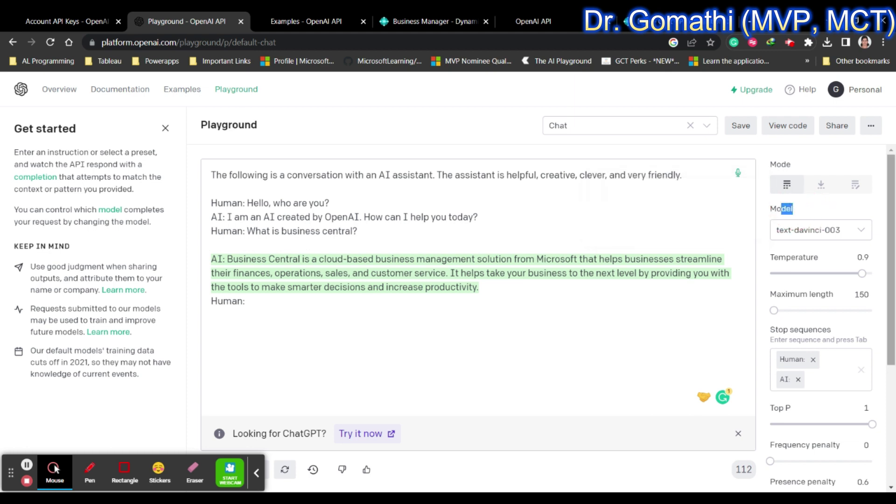
{"action": "left_click", "coordinate": [864, 215]}
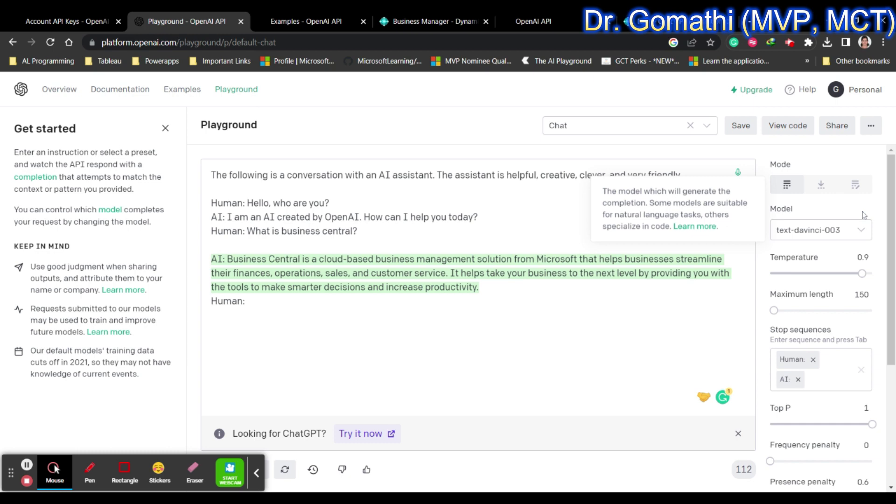
{"action": "left_click", "coordinate": [858, 229]}
{"action": "key", "text": "Down"}
{"action": "key", "text": "Down"}
{"action": "key", "text": "Down"}
{"action": "key", "text": "Up"}
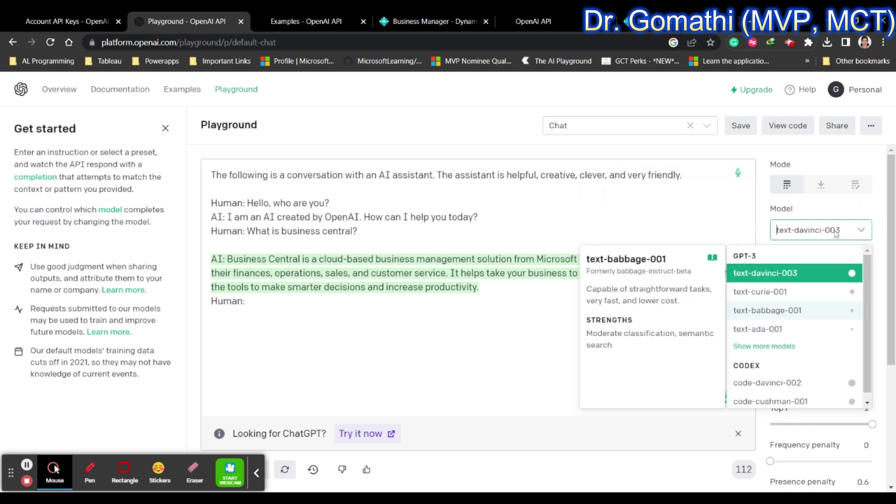
{"action": "key", "text": "Up"}
{"action": "key", "text": "Escape"}
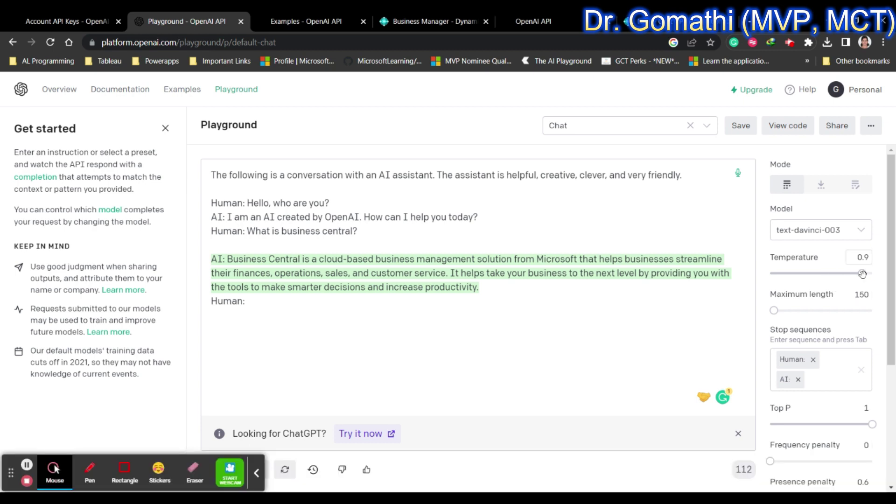
Read the Temperature setting's description and set the temperature to 0.92
{"action": "mouse_move", "coordinate": [861, 274]}
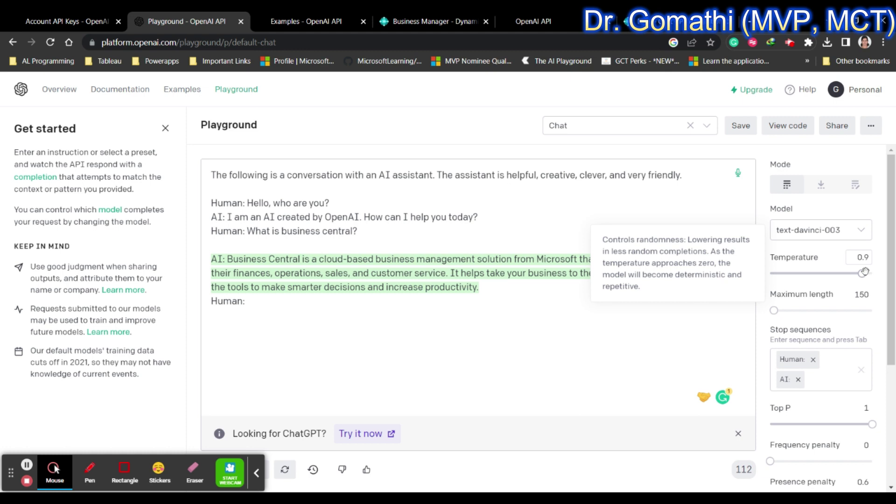
{"action": "mouse_move", "coordinate": [863, 274]}
{"action": "left_mouse_down"}
{"action": "mouse_move", "coordinate": [800, 274]}
{"action": "mouse_move", "coordinate": [880, 275]}
{"action": "mouse_move", "coordinate": [868, 281]}
{"action": "left_mouse_up"}
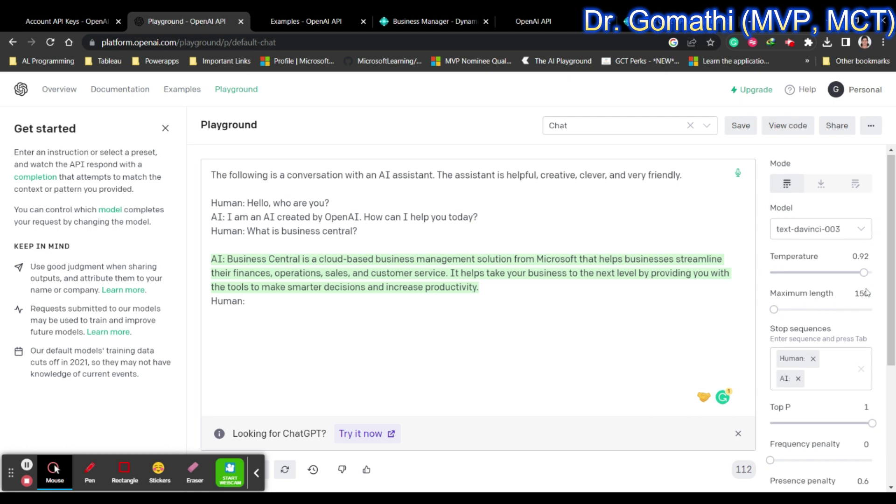
{"action": "scroll", "coordinate": [827, 319], "scroll_direction": "down", "scroll_amount": 4}
{"action": "scroll", "coordinate": [827, 322], "scroll_direction": "up", "scroll_amount": 4}
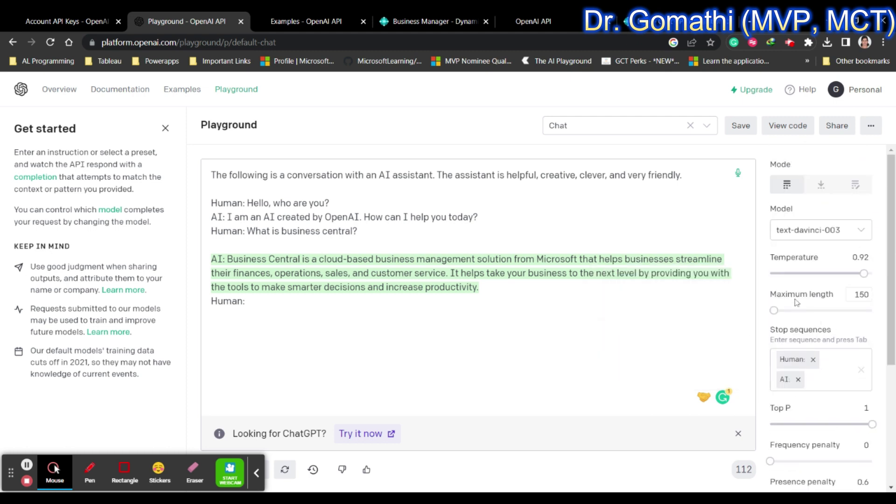
Highlight the AI's answer about Business Central, read the Maximum length description, and set the maximum length to 2220
{"action": "left_click_drag", "start_coordinate": [479, 287], "coordinate": [240, 260]}
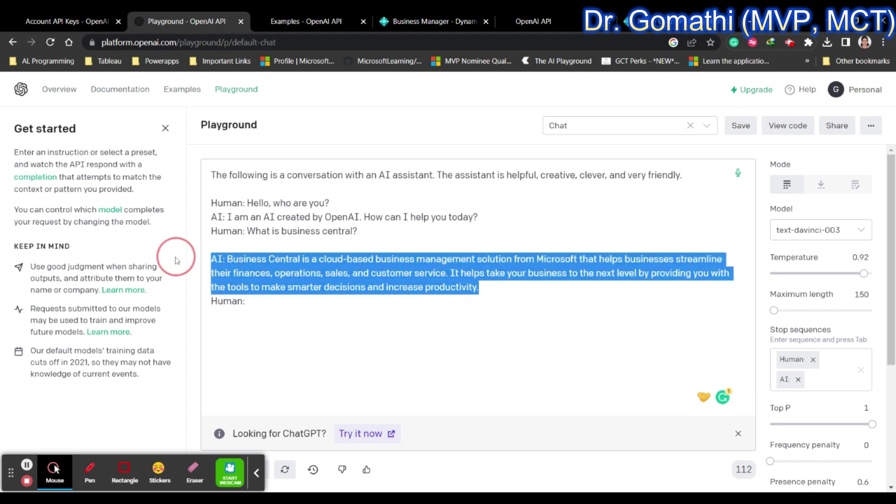
{"action": "mouse_move", "coordinate": [801, 294]}
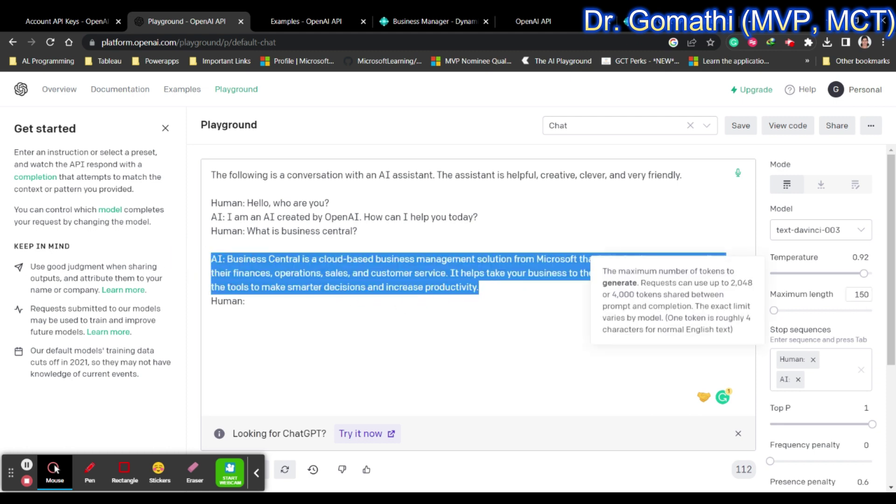
{"action": "left_click_drag", "start_coordinate": [773, 310], "coordinate": [827, 310]}
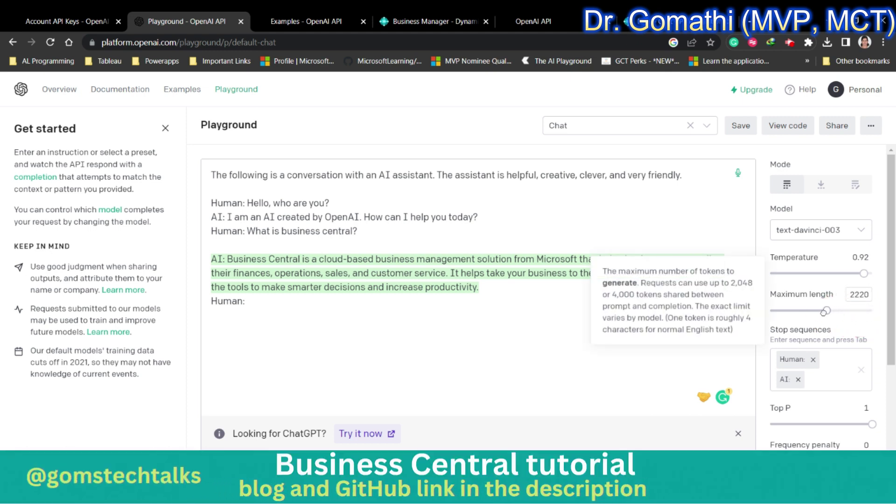
{"action": "scroll", "coordinate": [887, 303], "scroll_direction": "down", "scroll_amount": 1}
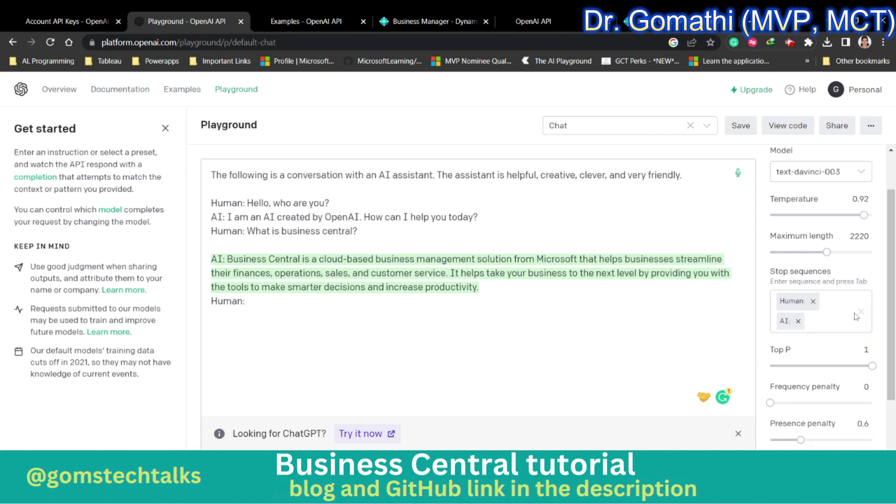